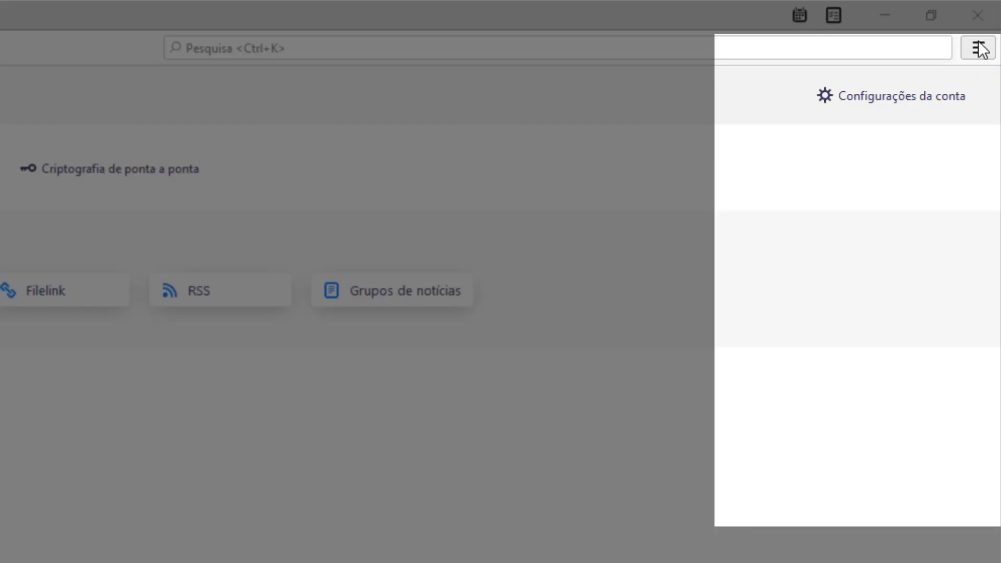
Start adding an existing email account via the main menu's Novo > Conta de email existente
click(978, 50)
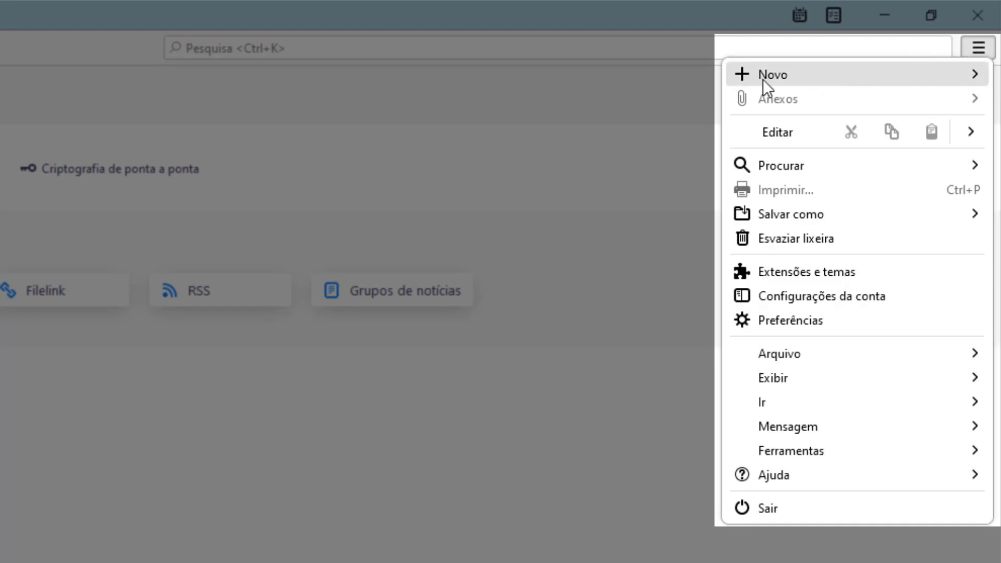
click(796, 71)
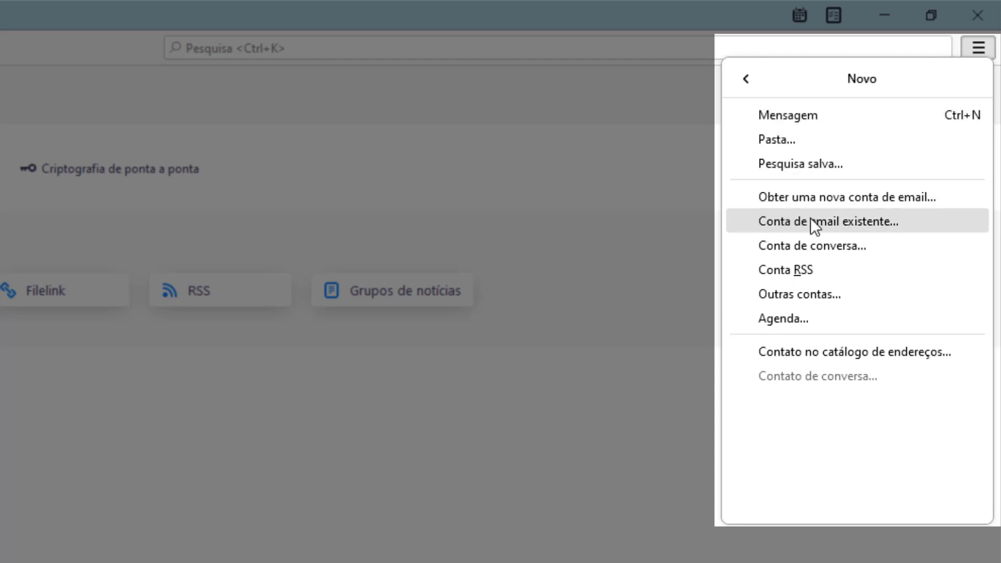
click(811, 220)
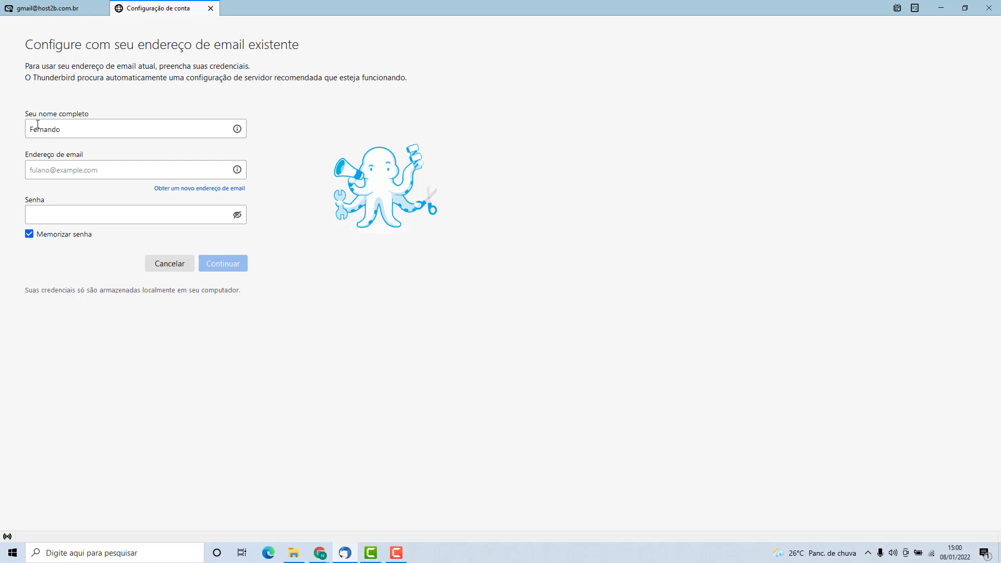
Enter the account's e-mail address and its password in the setup form
click(36, 163)
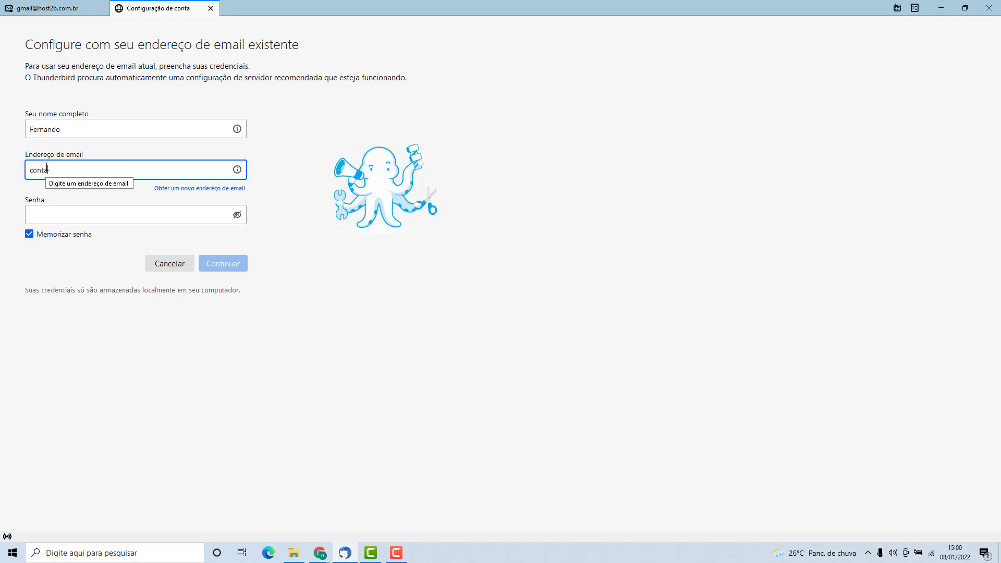
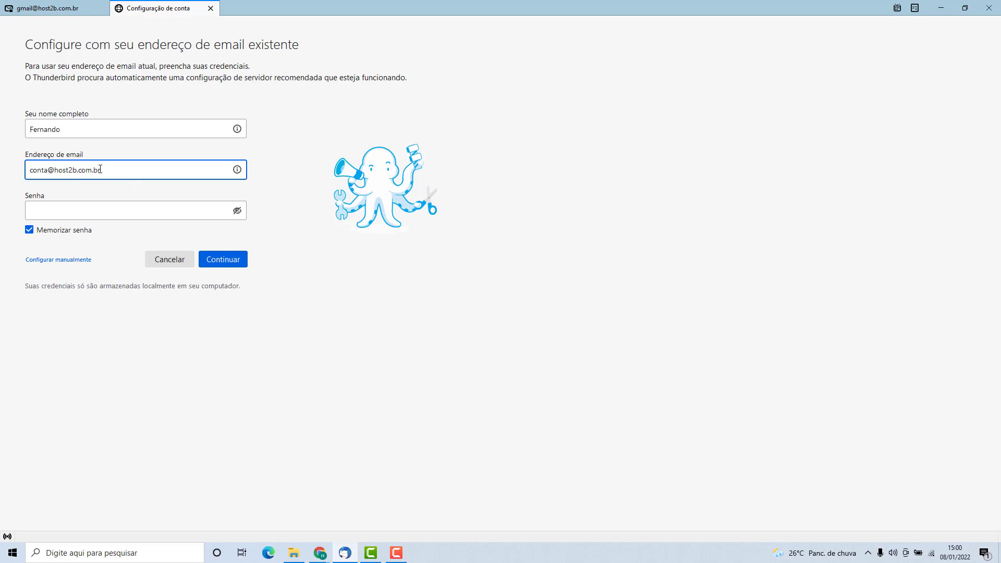
click(56, 209)
text(••••)
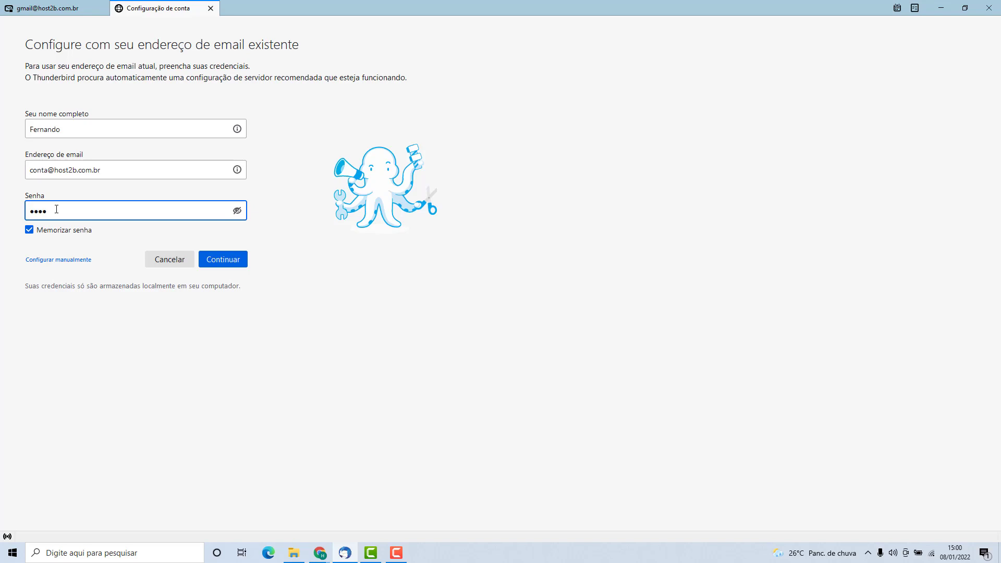
text(••••••••••••)
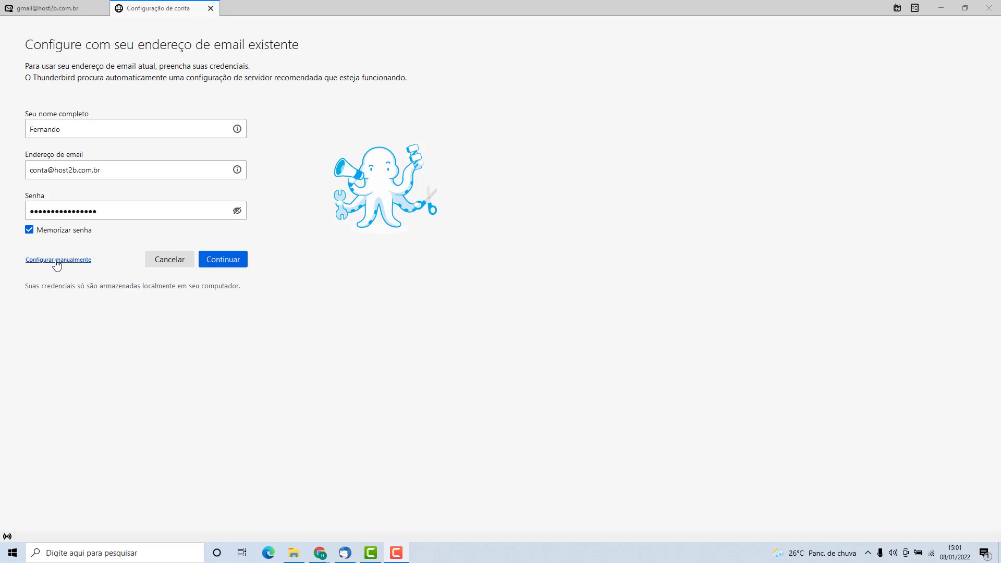
Switch to manual setup and set incoming IMAP to port 993, SSL/TLS, Senha normal
click(57, 259)
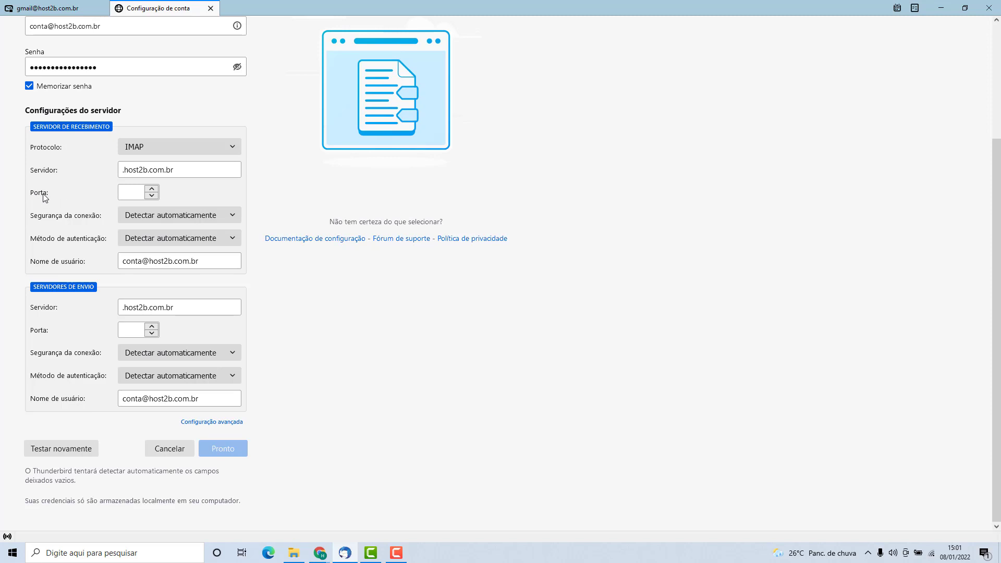
mouse_move(45, 197)
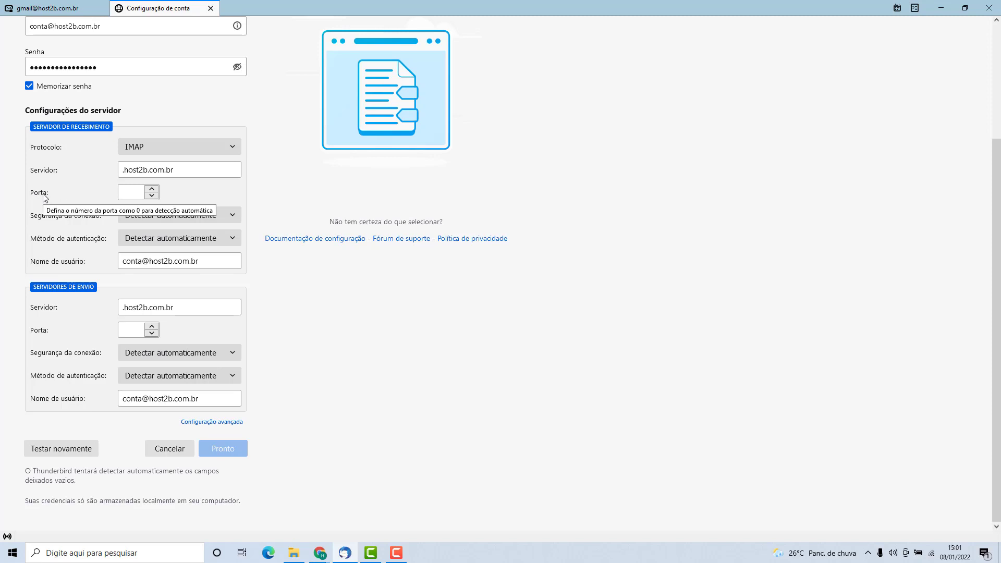
click(132, 191)
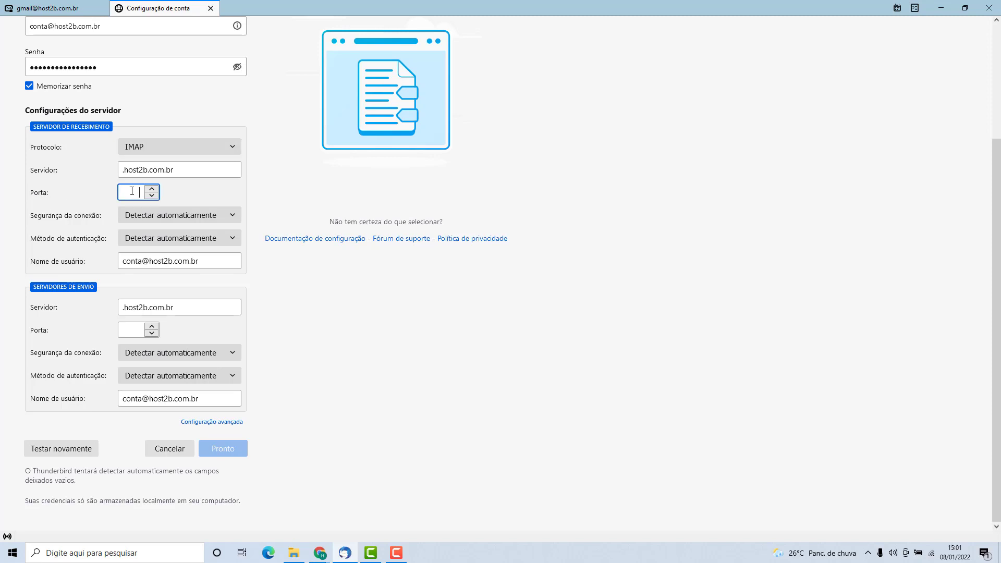
text(993)
click(78, 198)
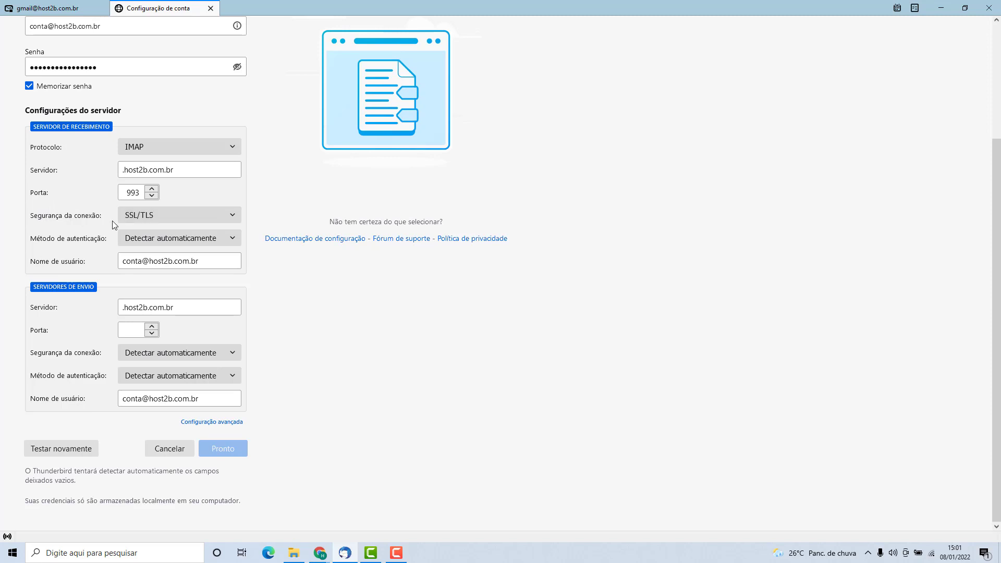
click(139, 218)
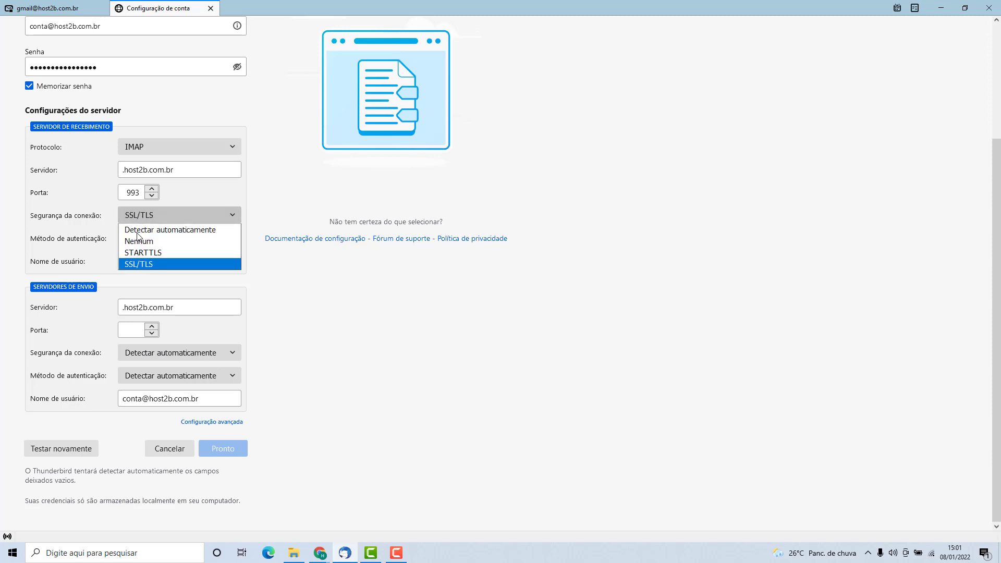
click(136, 265)
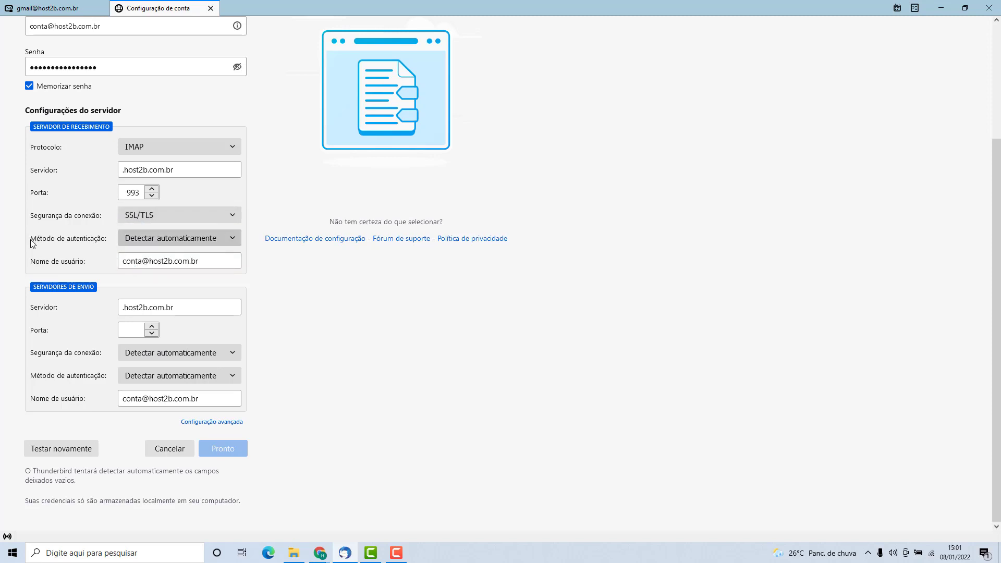
click(136, 242)
click(136, 260)
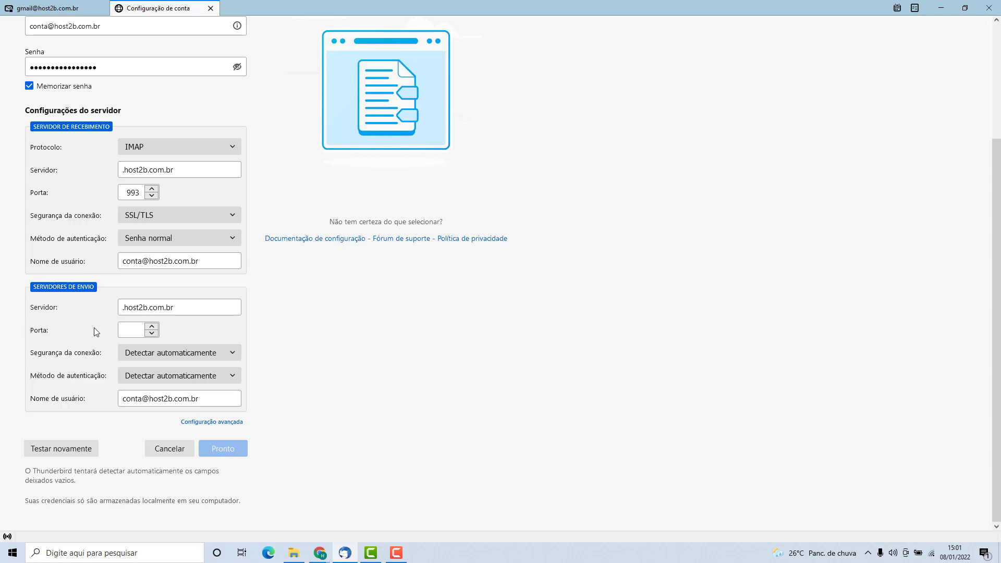
click(126, 331)
Set the outgoing server to port 587 with STARTTLS and Senha normal authentication
text(587)
click(75, 338)
click(140, 356)
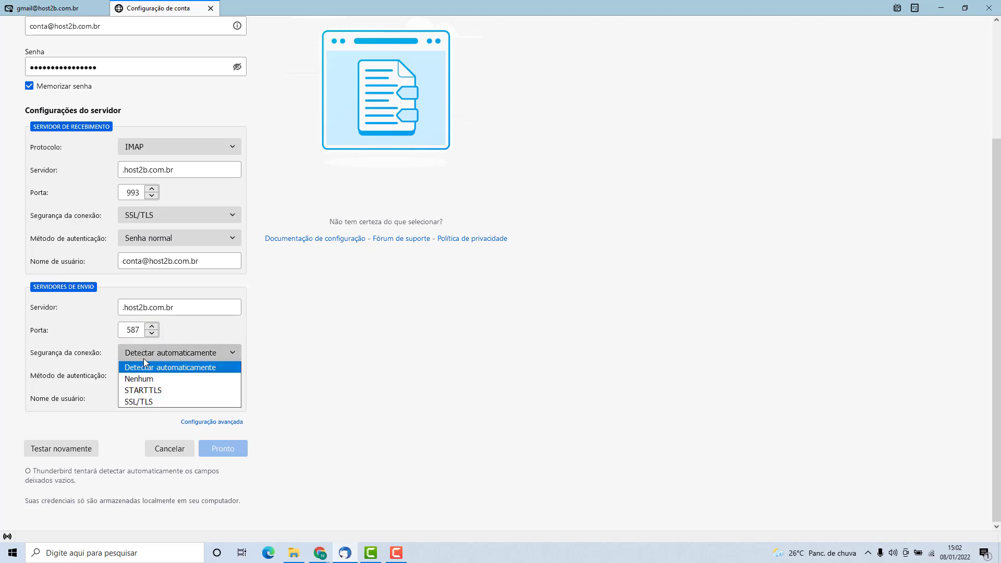
click(140, 391)
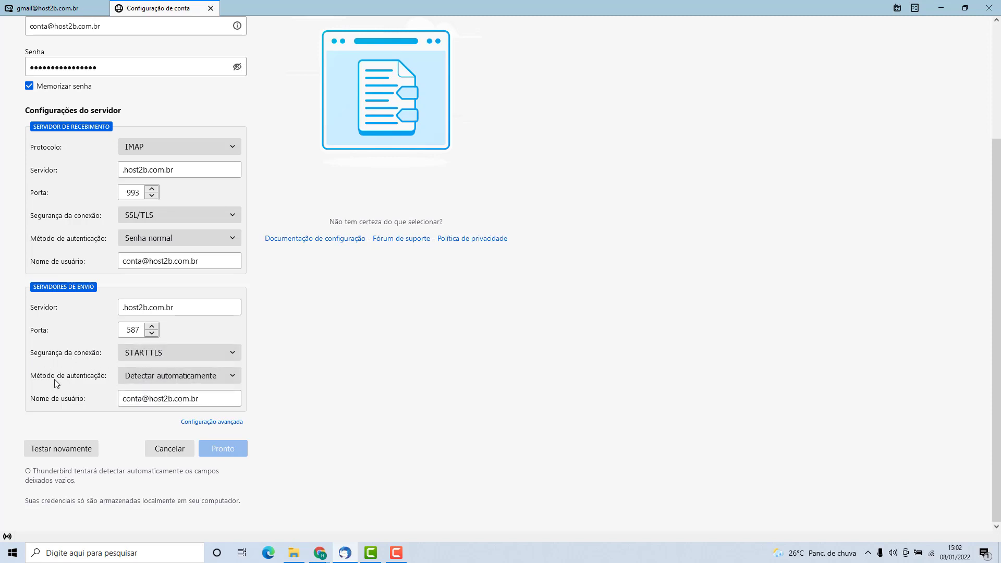
click(139, 380)
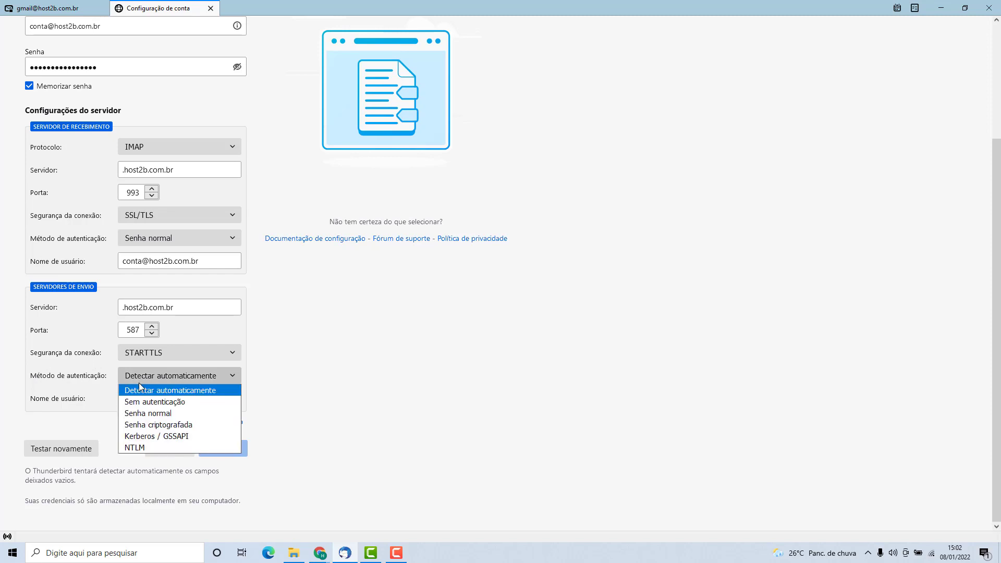
click(137, 414)
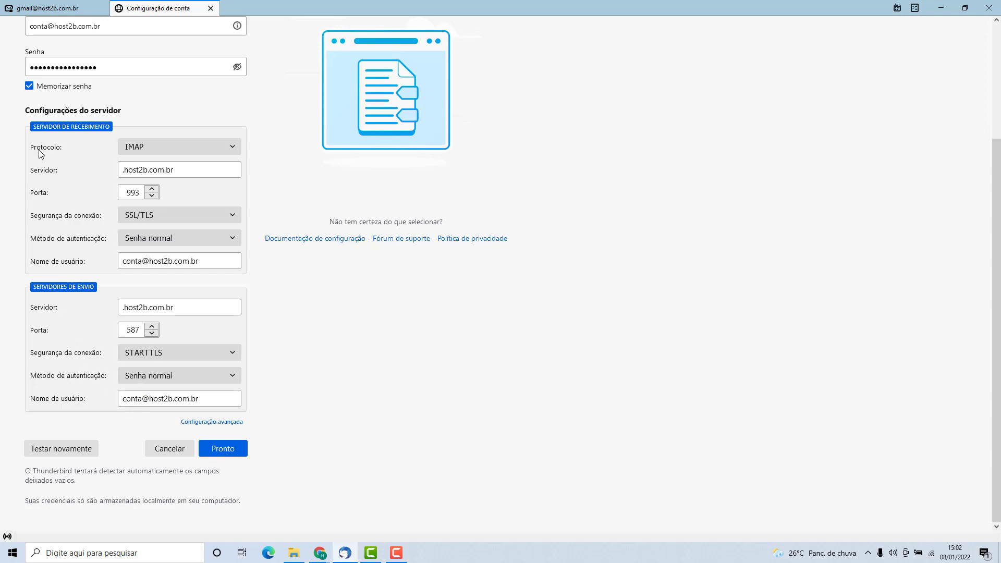
Replace both incoming and outgoing server hostnames with mail.host2b.com.br
click(122, 171)
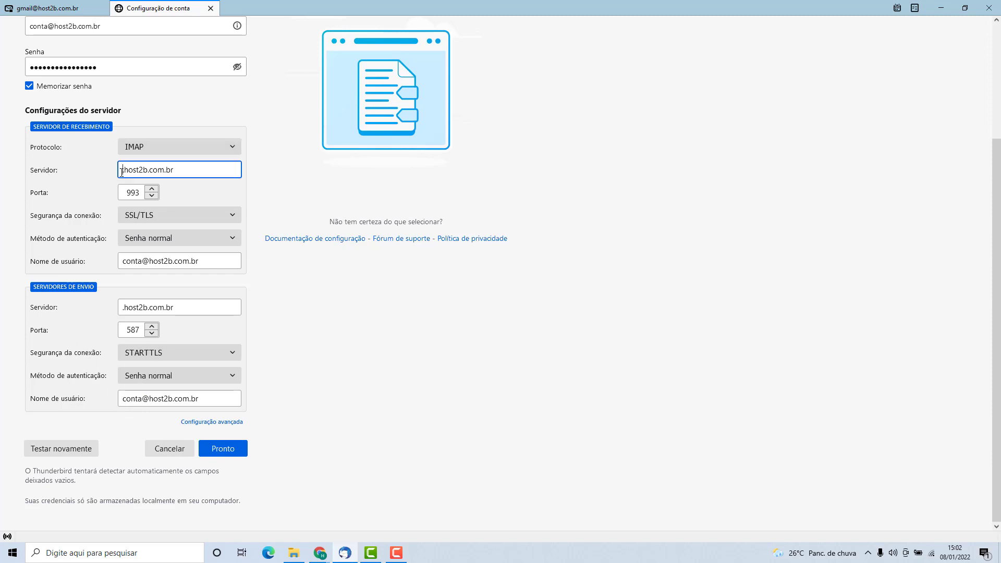
key(ctrl+a)
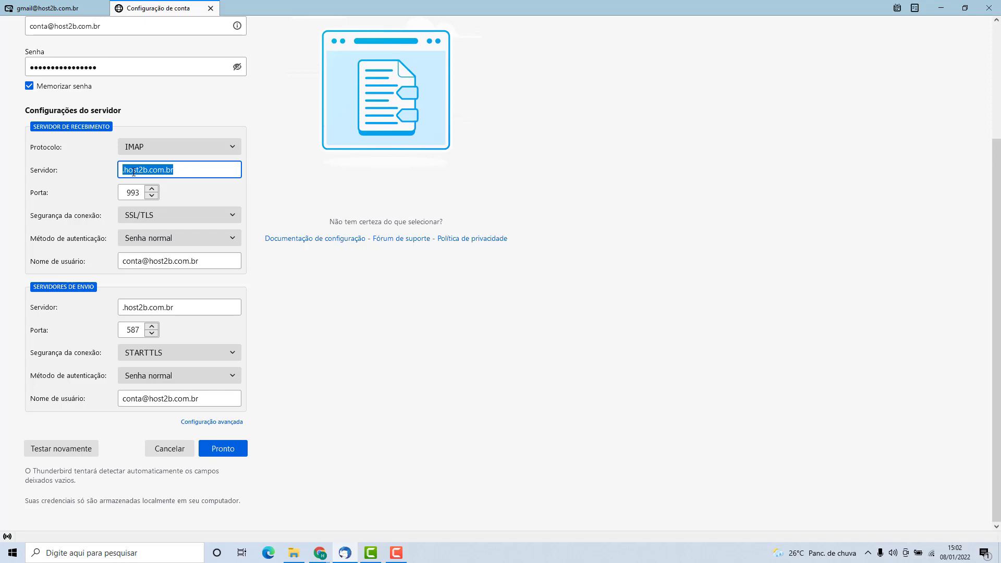
text(ma)
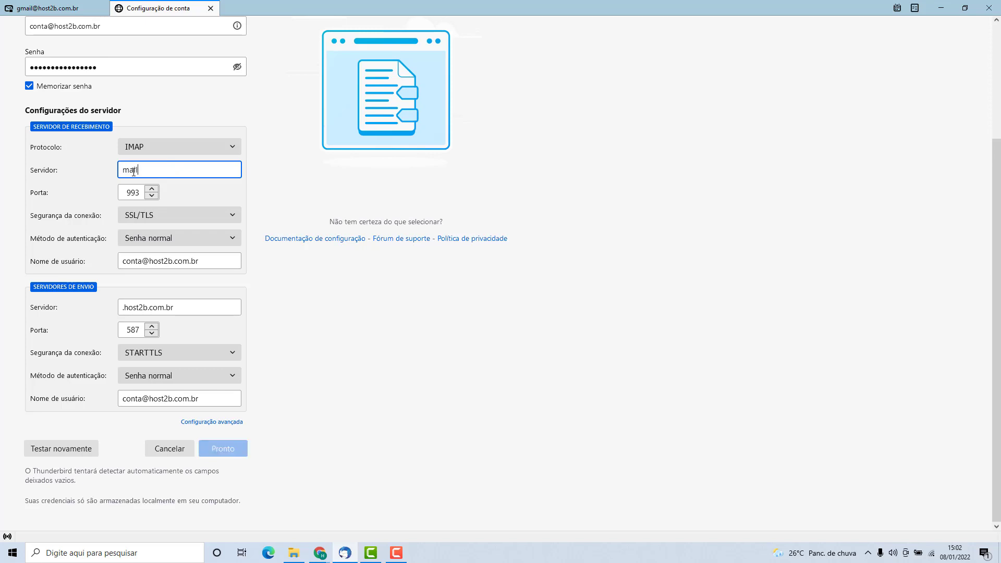
text(il.host2b.com.br)
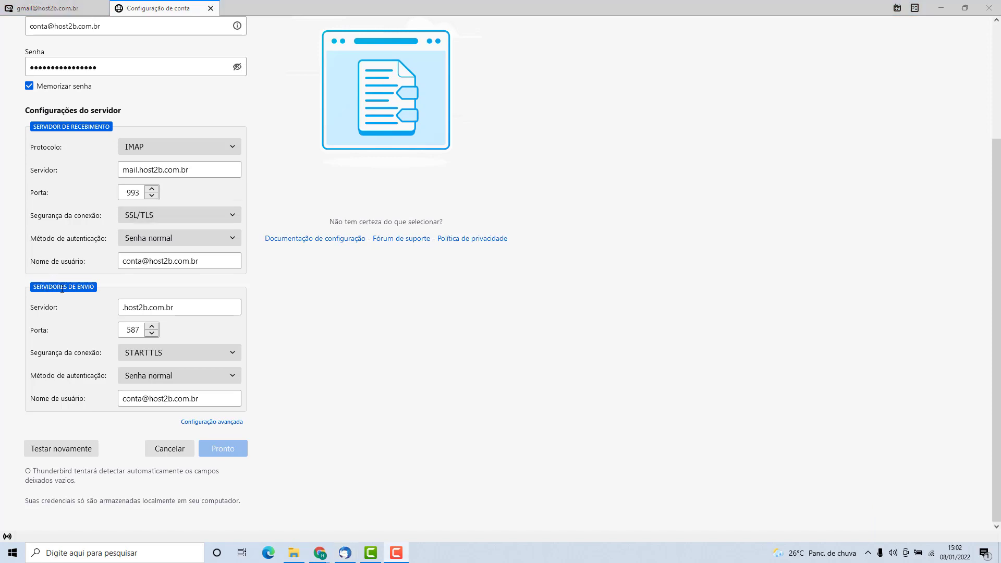
click(152, 310)
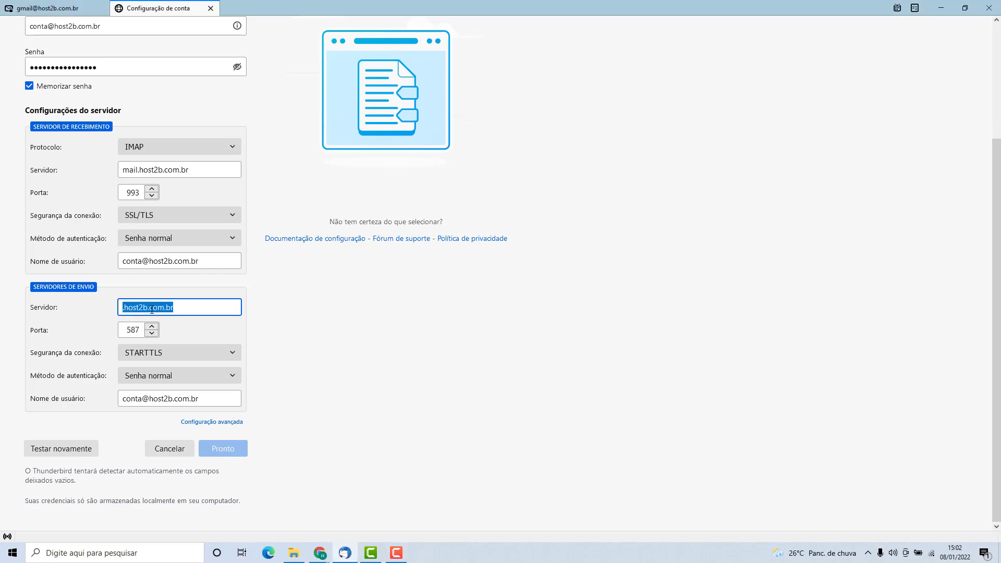
text(m)
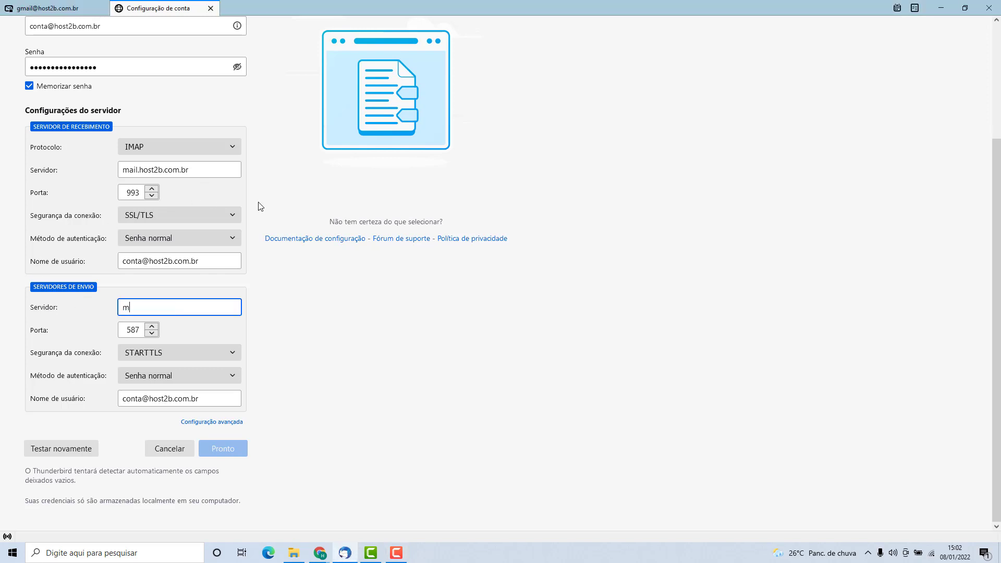
text(ail.host2b.com.br)
click(89, 322)
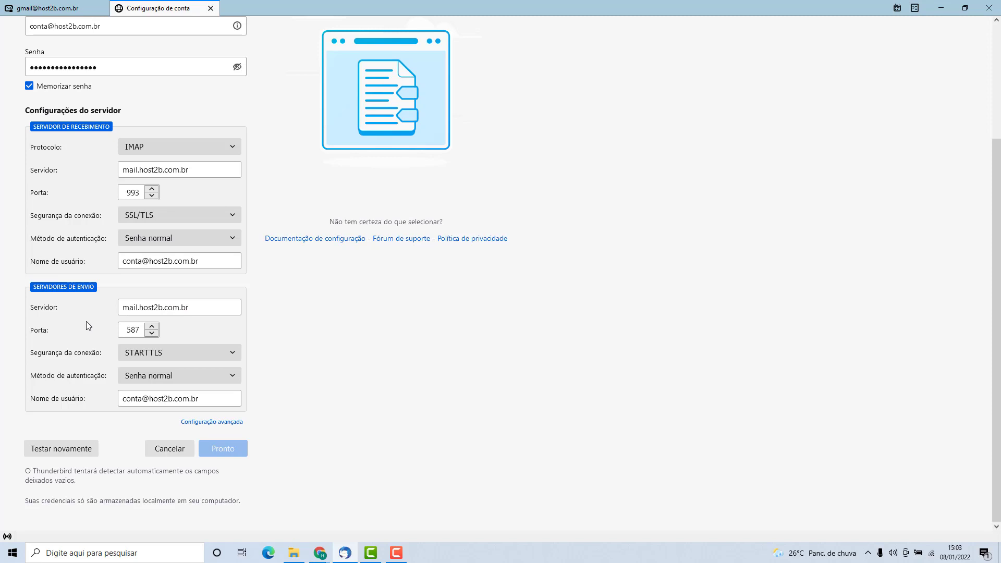
Re-test the manual settings with Testar novamente and confirm with Pronto
click(61, 453)
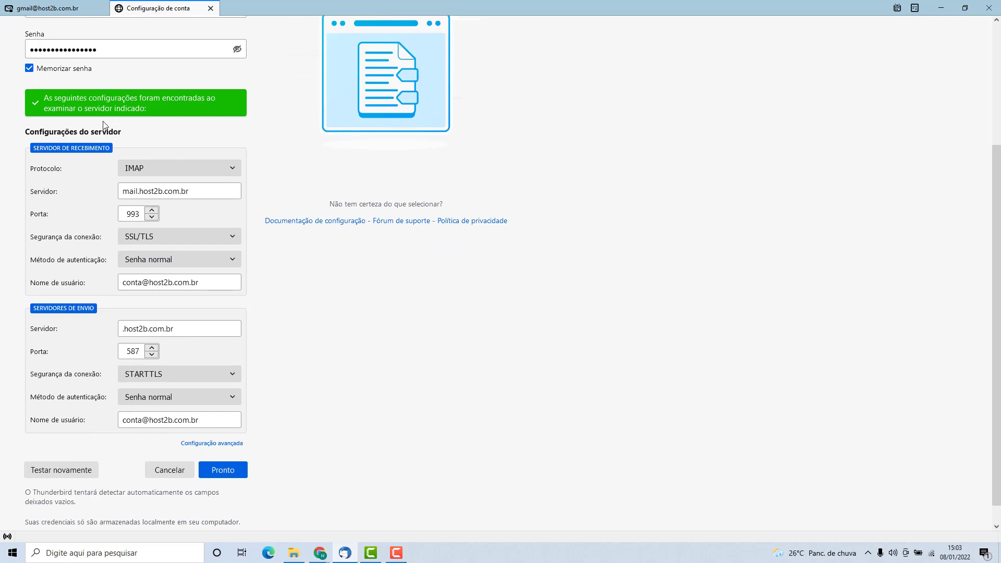
click(224, 472)
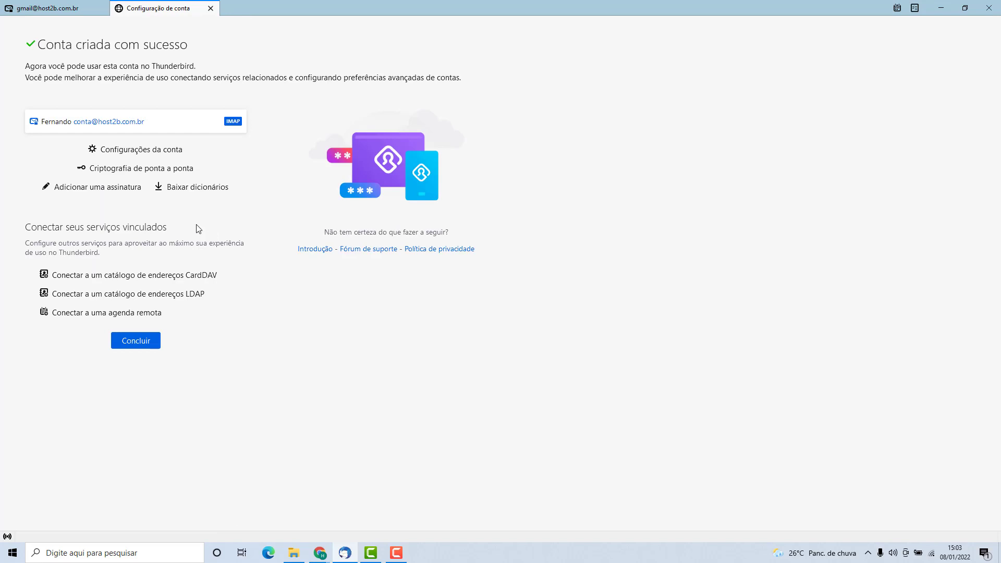
Close setup with Concluir and select the new host2b account in the folder pane
click(136, 342)
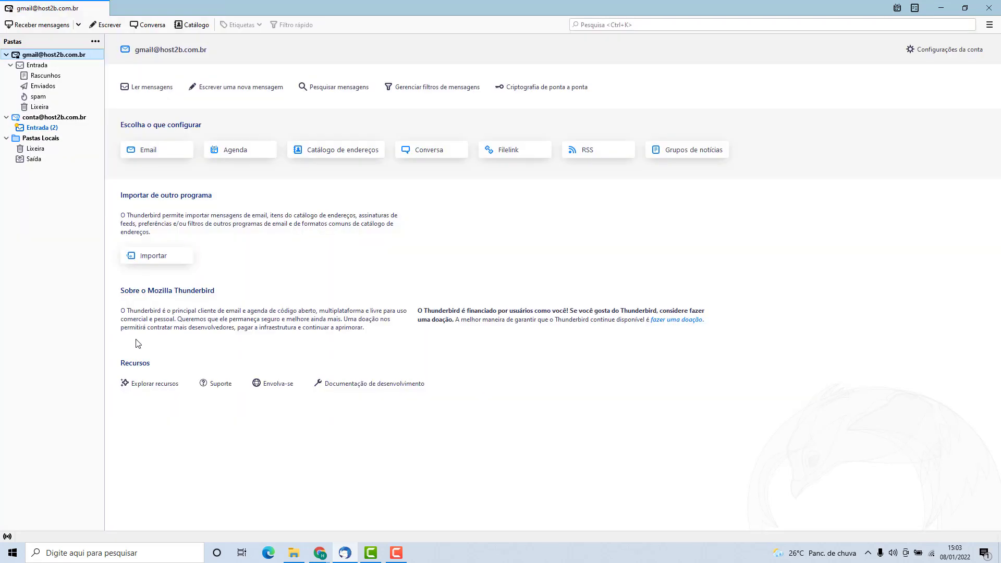
click(49, 119)
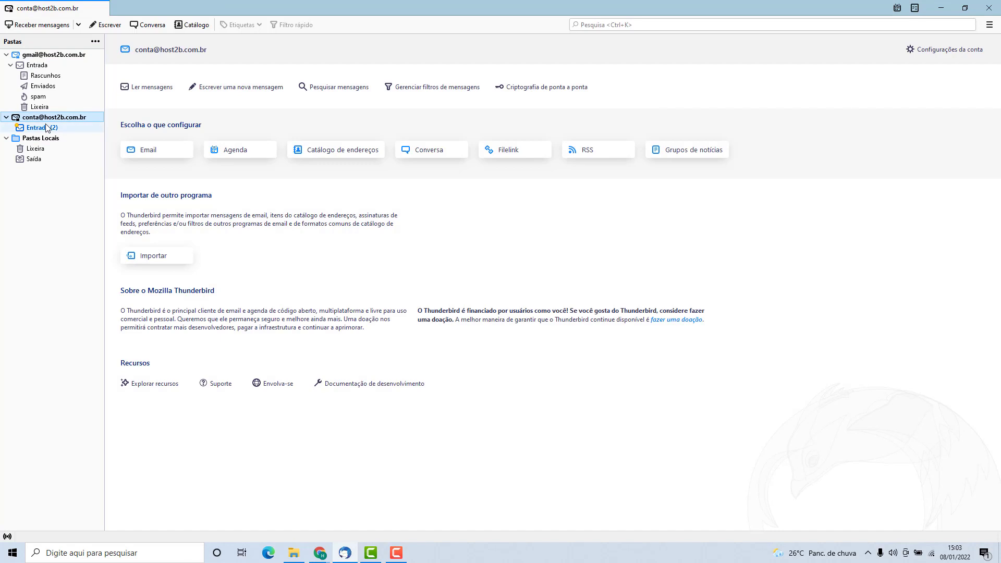